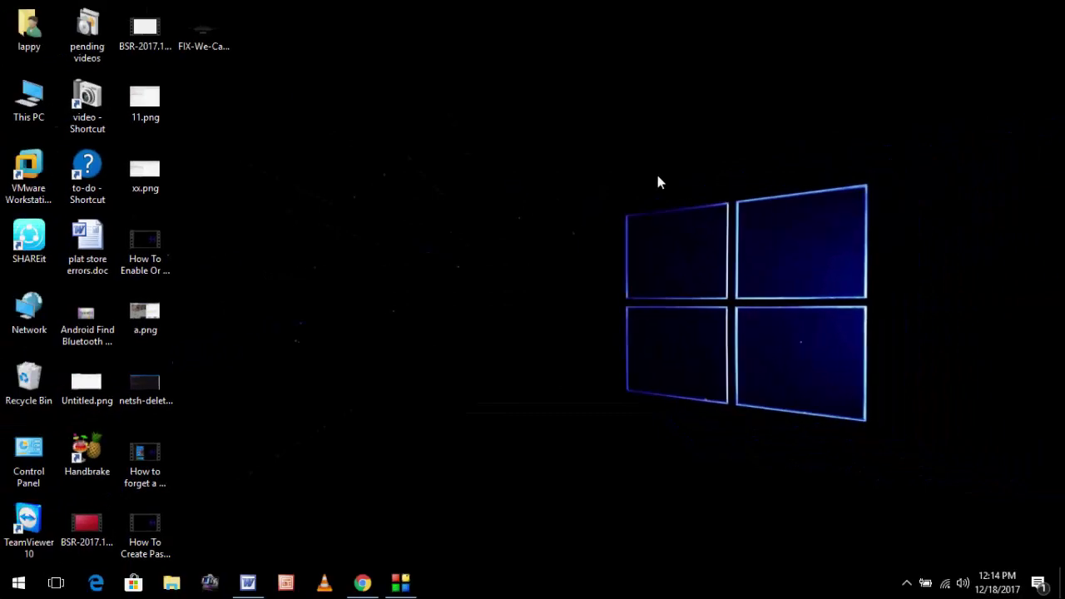
- Confirm 'Let apps use my camera' is On under Privacy > Camera, then close Settings
key("super+i")
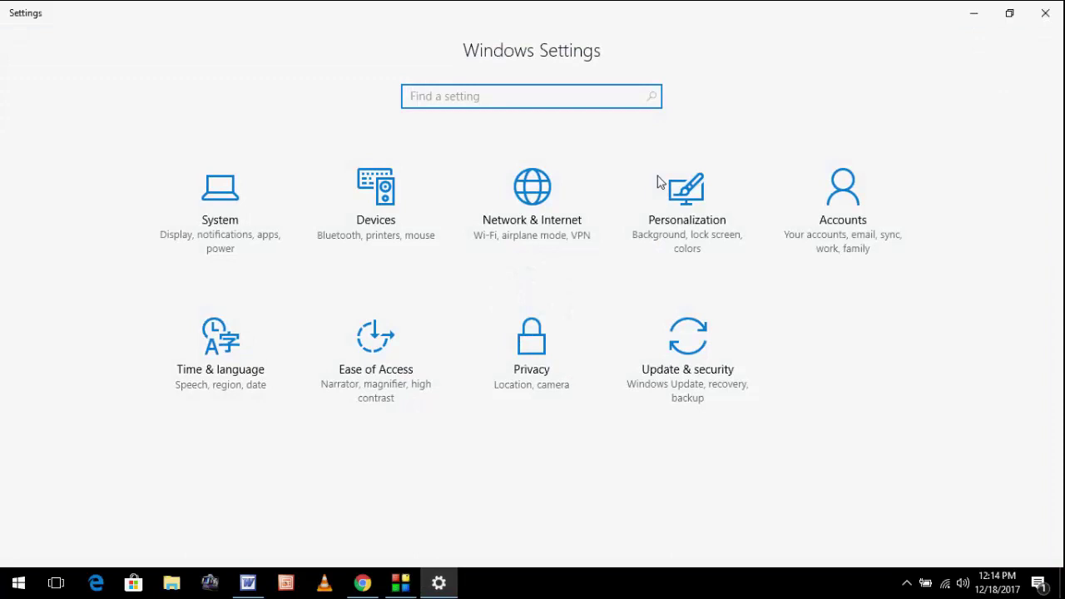
left_click(561, 375)
left_click(136, 250)
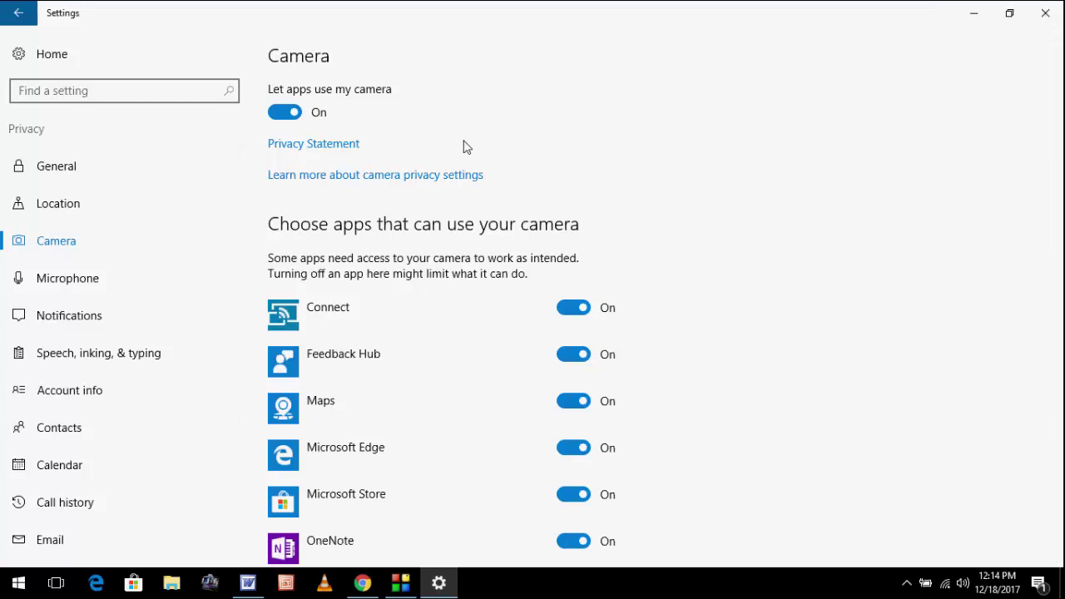
left_click(1044, 13)
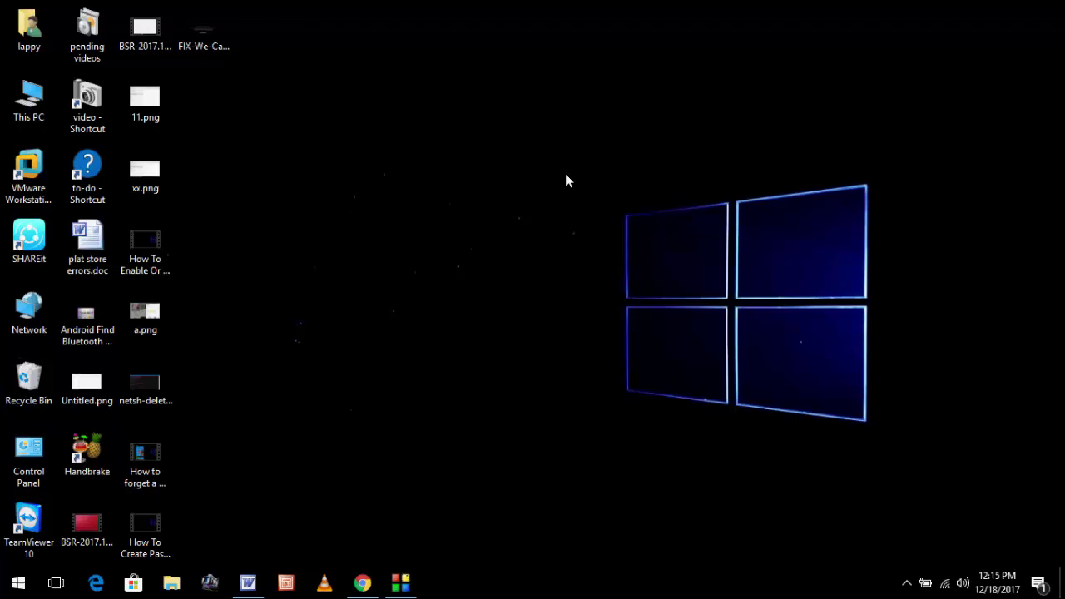
- Open the Camera app's Advanced options under System > Apps & features, then close Settings
key("super+i")
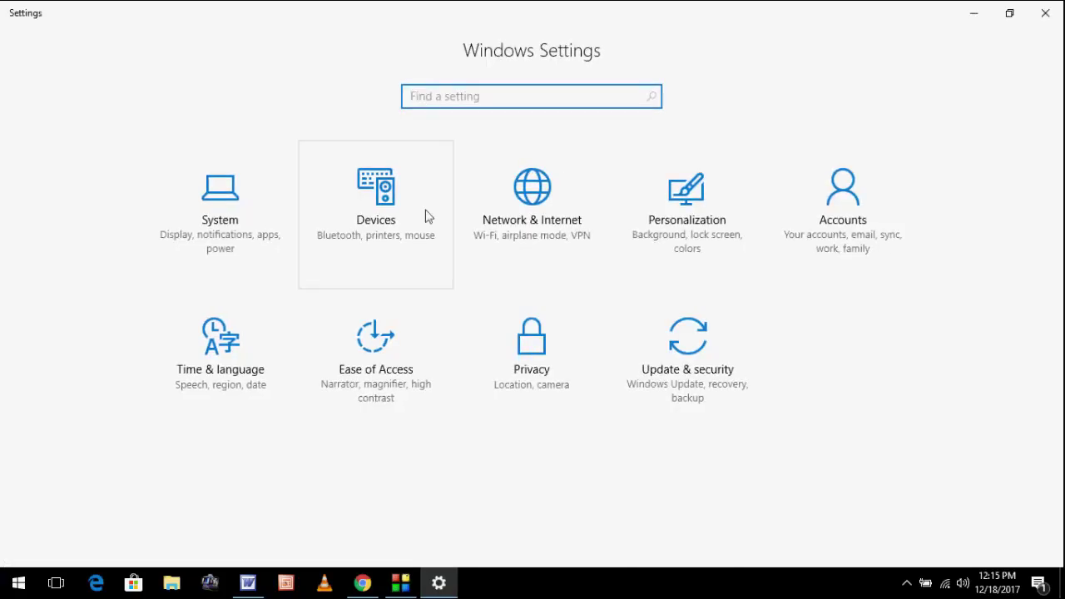
left_click(241, 204)
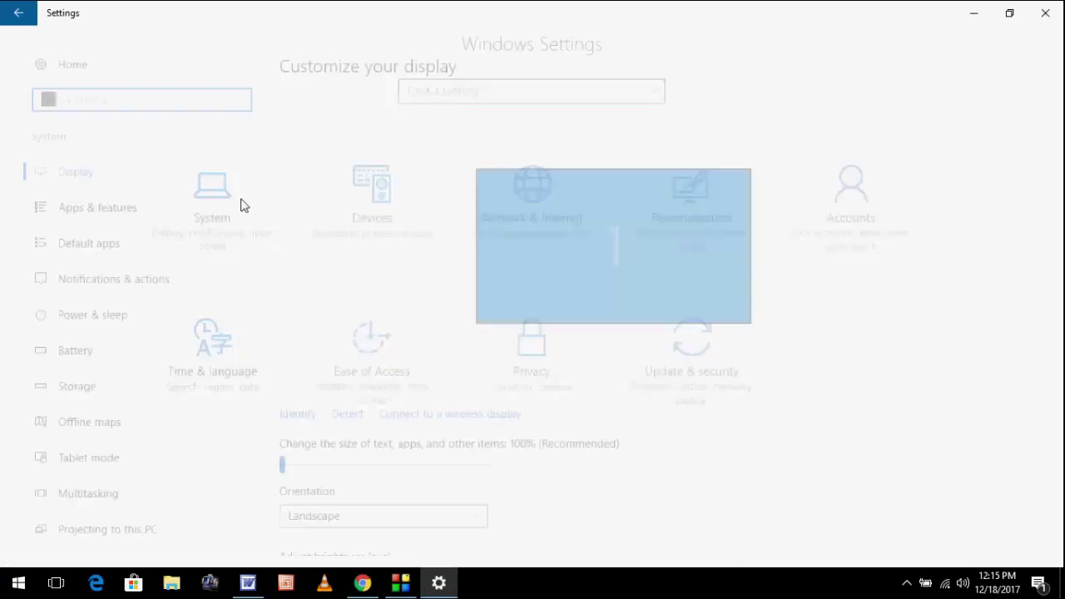
left_click(122, 204)
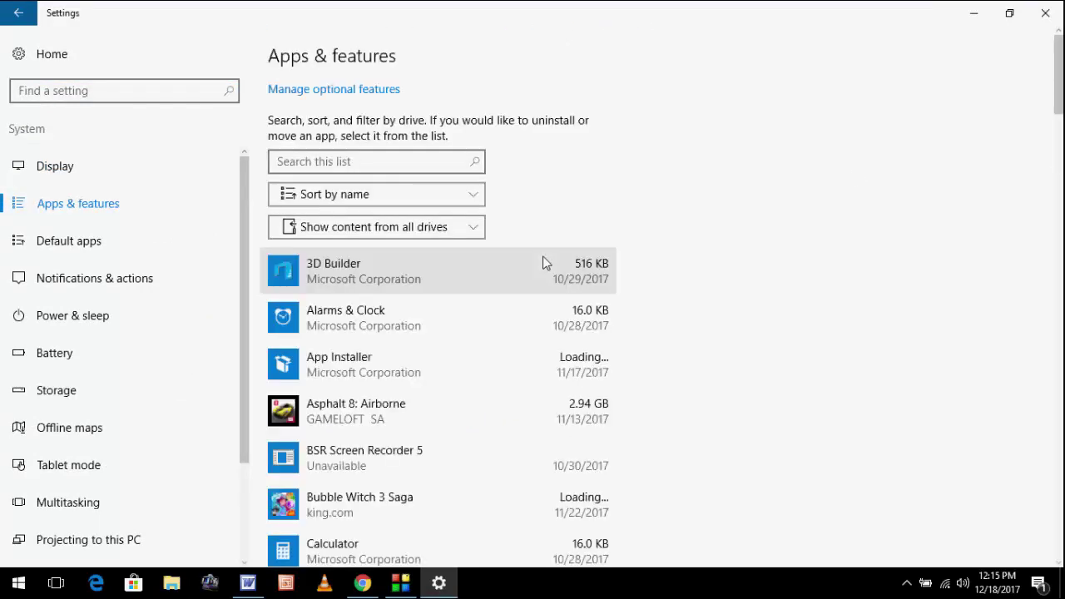
left_click_drag(1059, 104, 1059, 148)
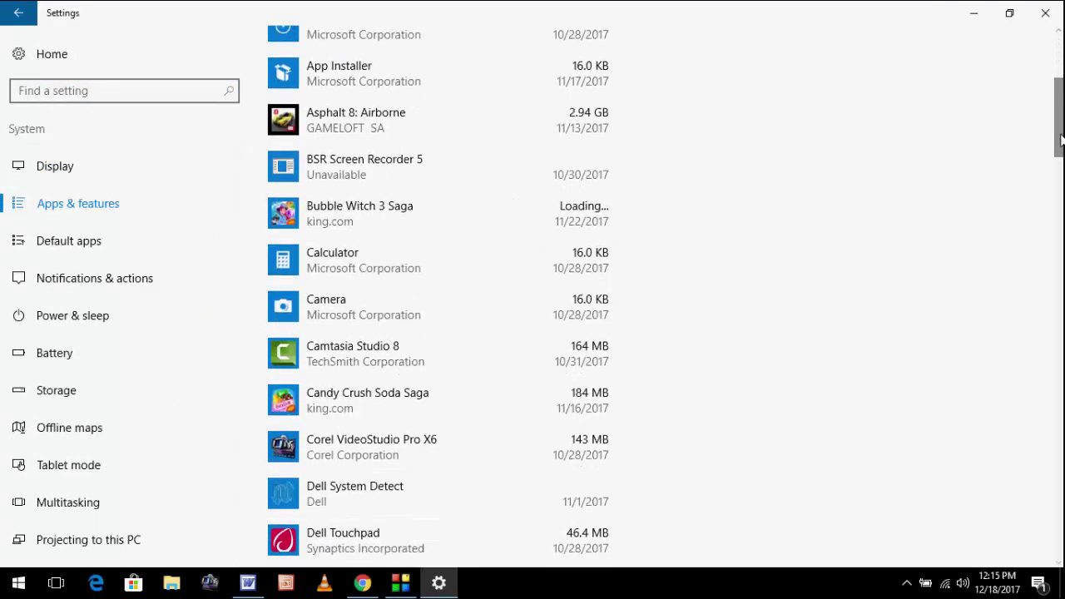
left_click(327, 307)
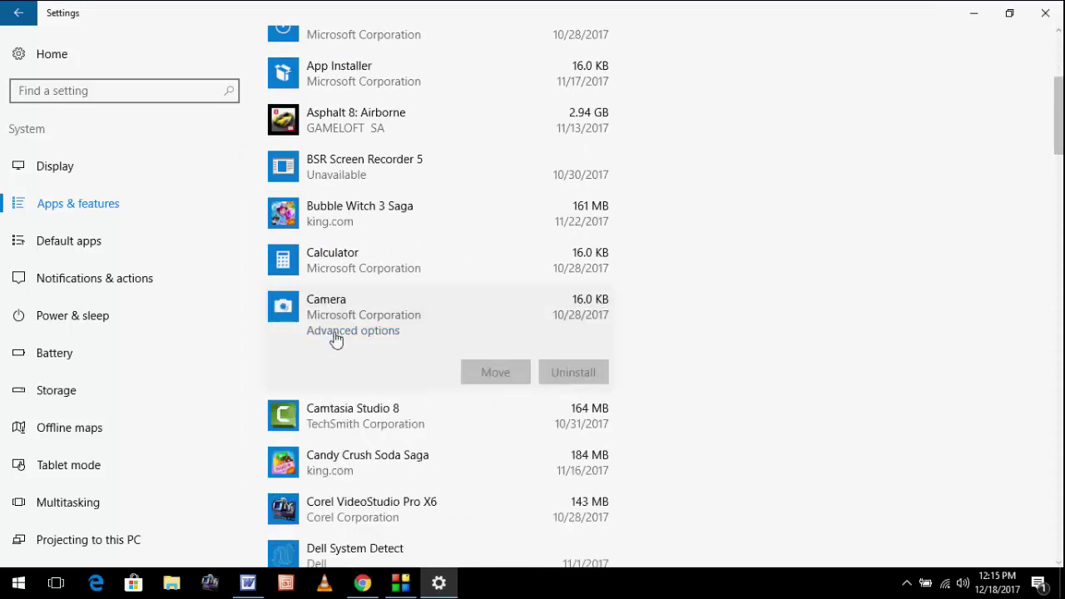
left_click(334, 332)
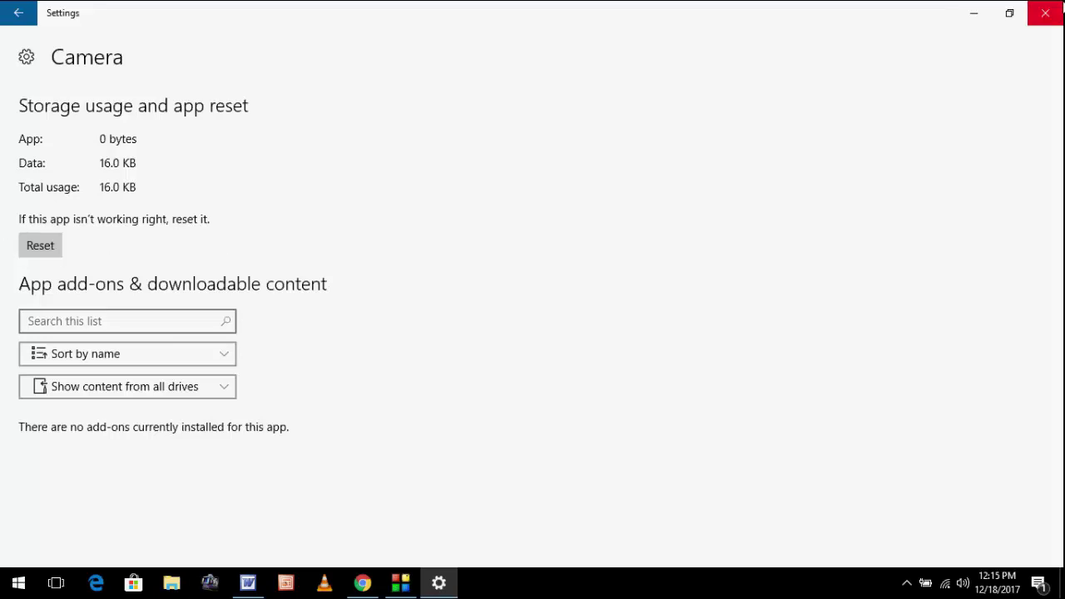
left_click(1045, 13)
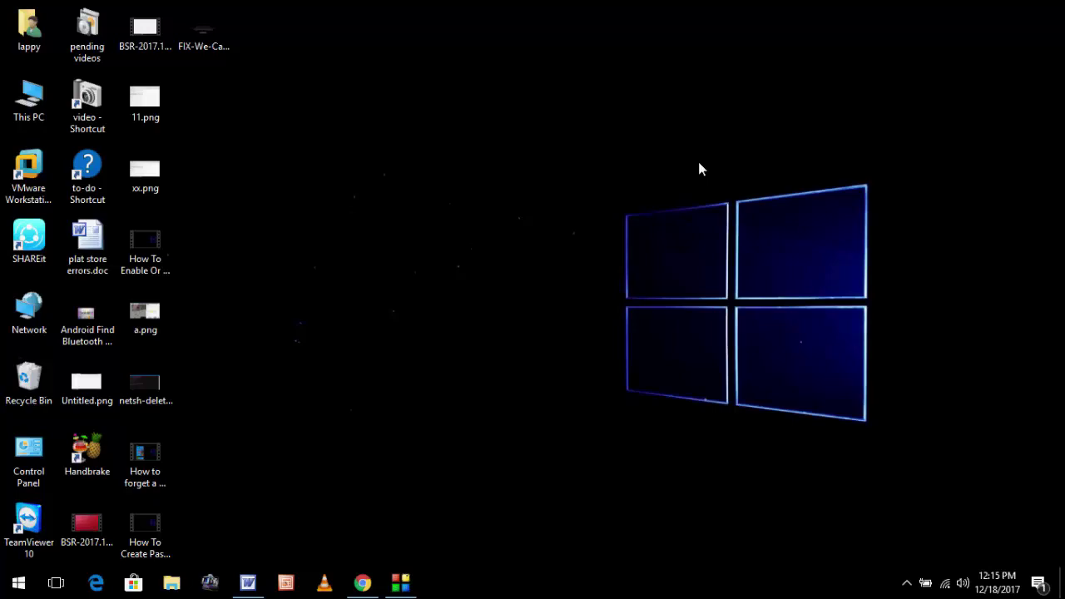
- Launch Command Prompt as administrator from a Start menu search for 'cmd'
key("super")
type("cmd")
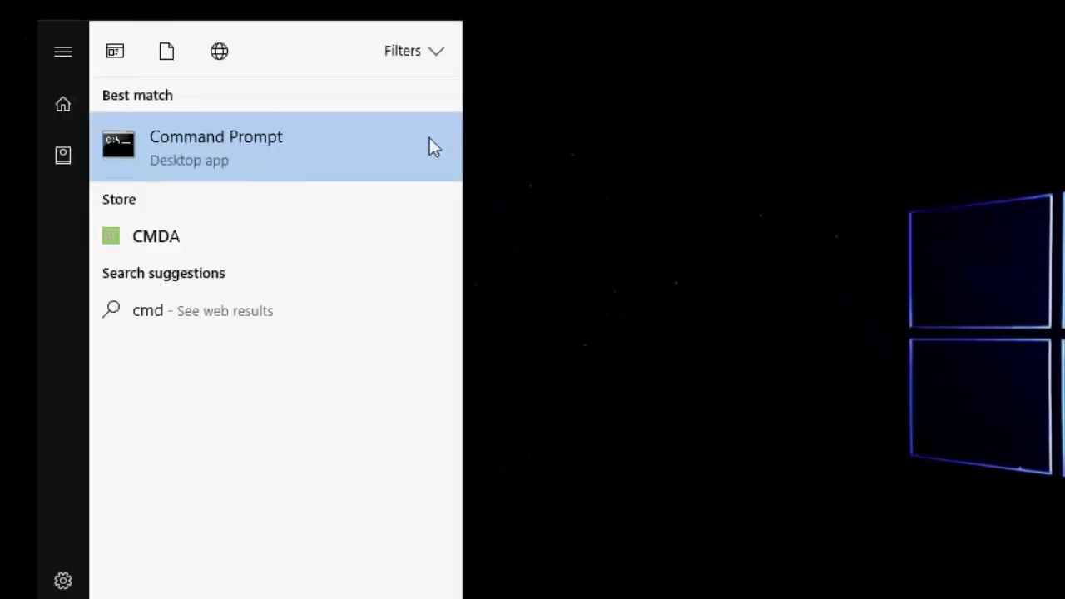
right_click(395, 131)
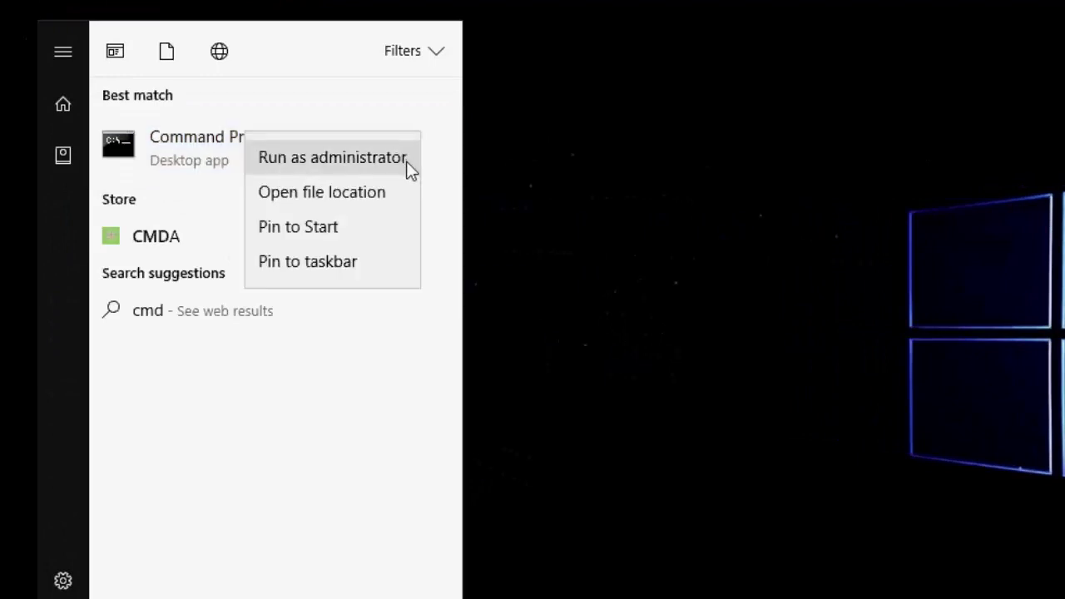
left_click(410, 159)
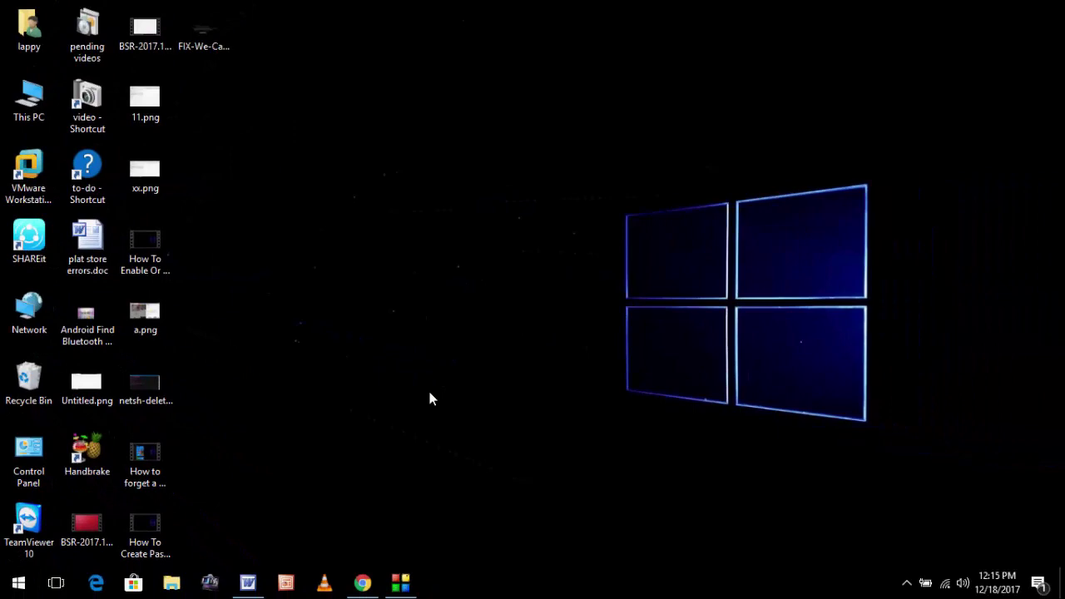
- Copy the PowerShell Store re-registration command from the Word document, then minimize Word
left_click(257, 589)
left_click(184, 221)
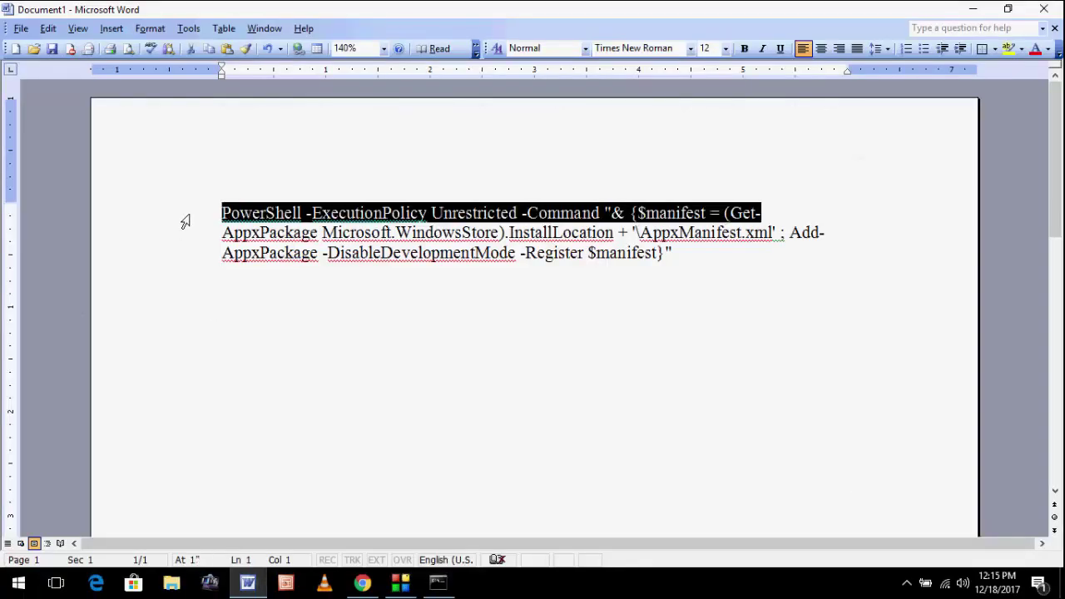
key("shift+Down")
key("shift+Down")
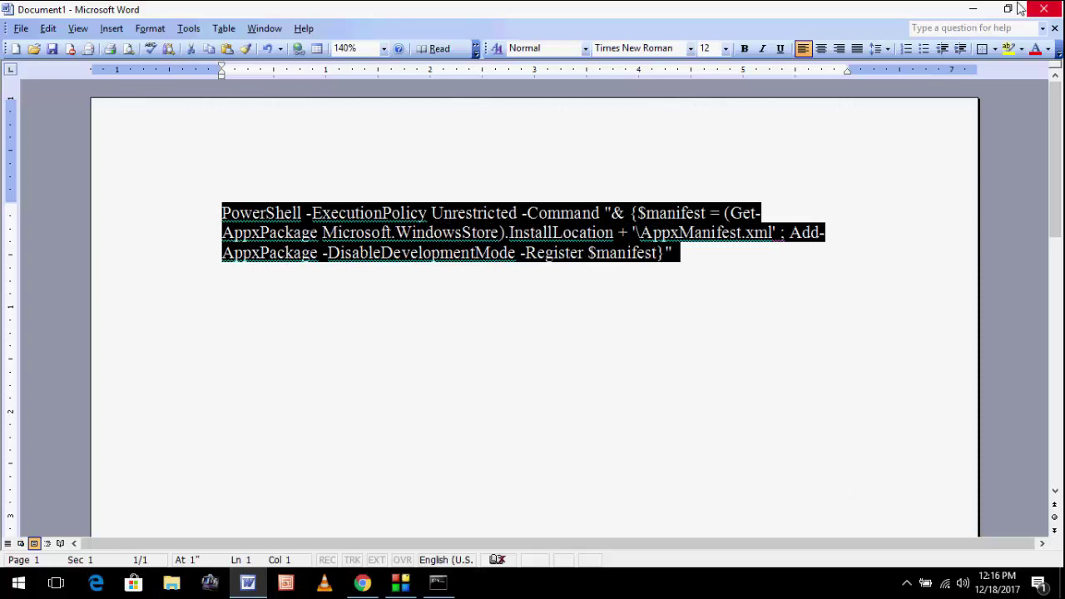
left_click(973, 9)
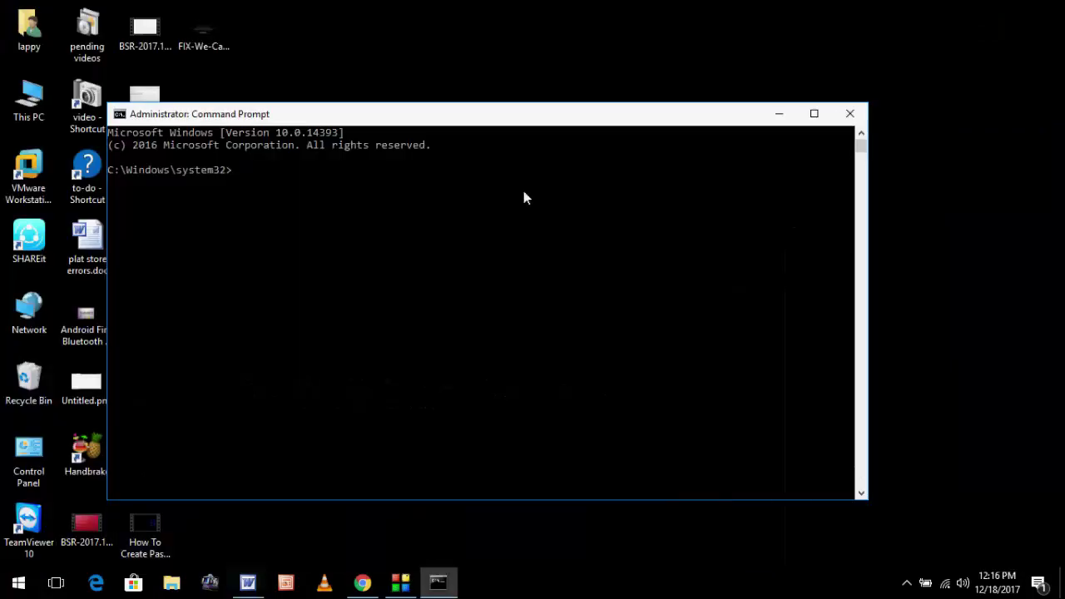
- Paste and run the PowerShell Store re-registration command, then close Command Prompt
right_click(490, 218)
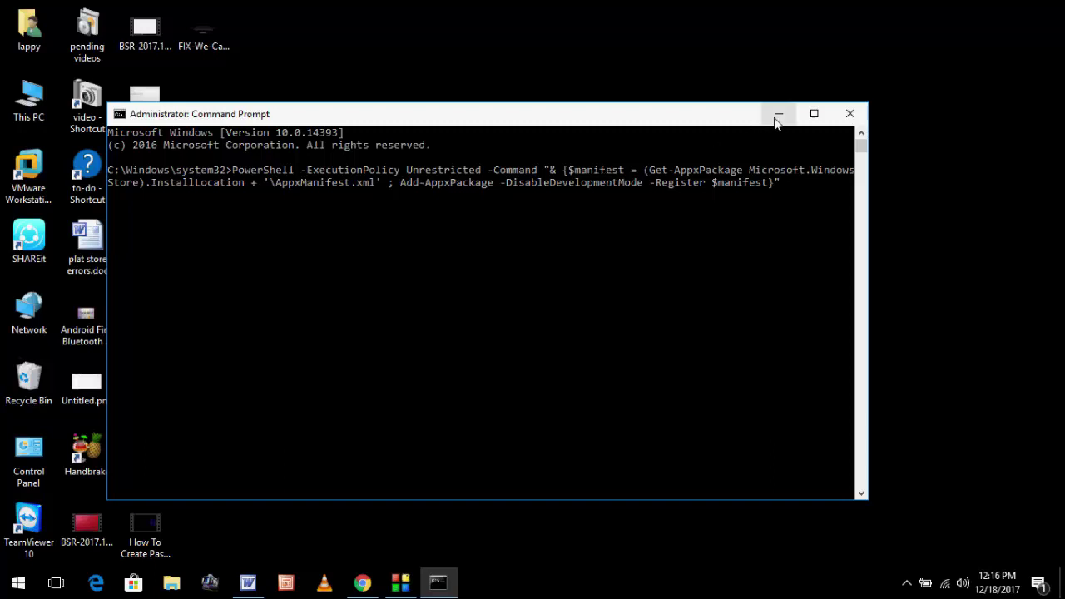
left_click(851, 116)
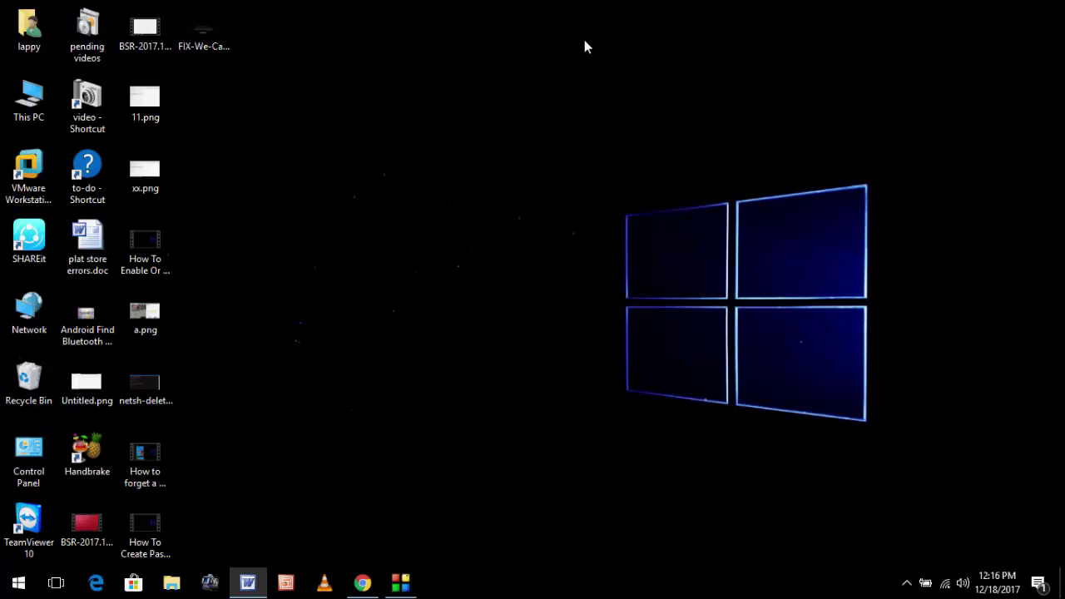
- Search the Start menu for 'troubl' and open the Troubleshooting Control Panel page
key("super")
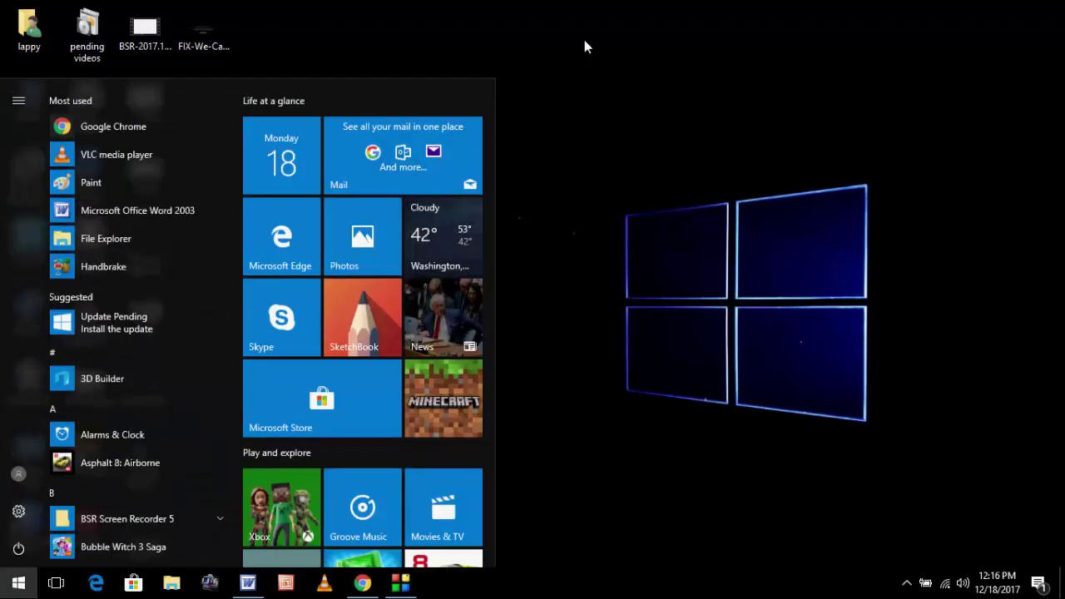
key("super")
type("touc")
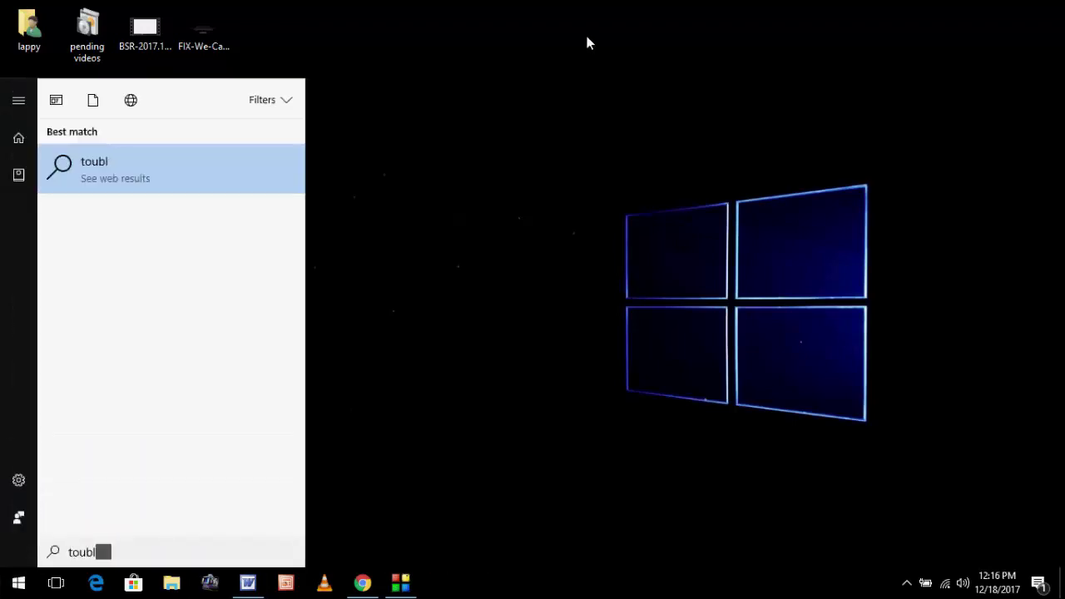
key("BackSpace")
key("BackSpace")
key("BackSpace")
key("BackSpace")
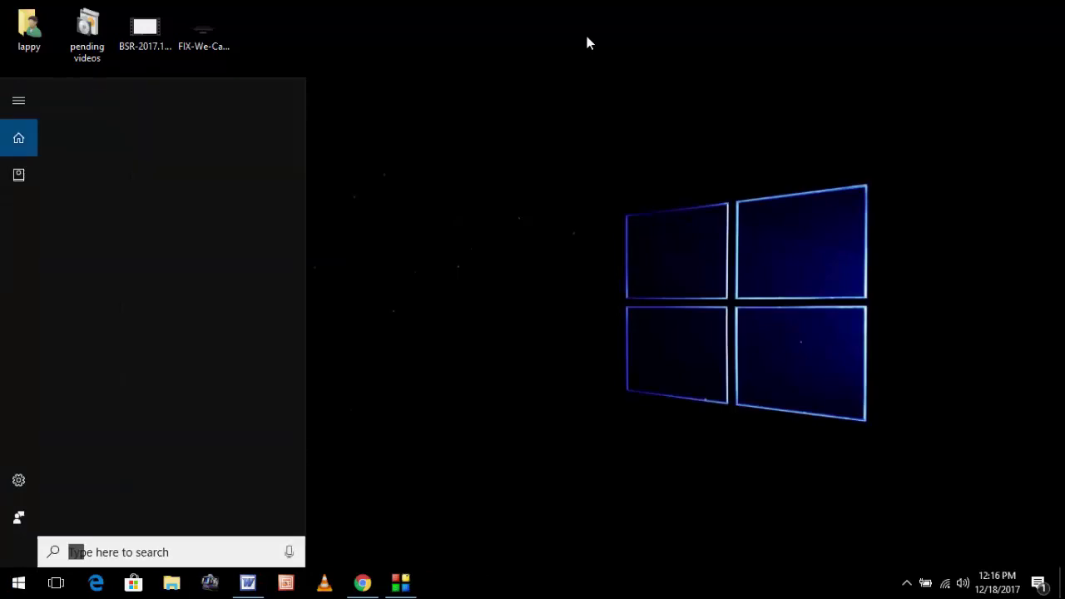
type("troubl")
key("Return")
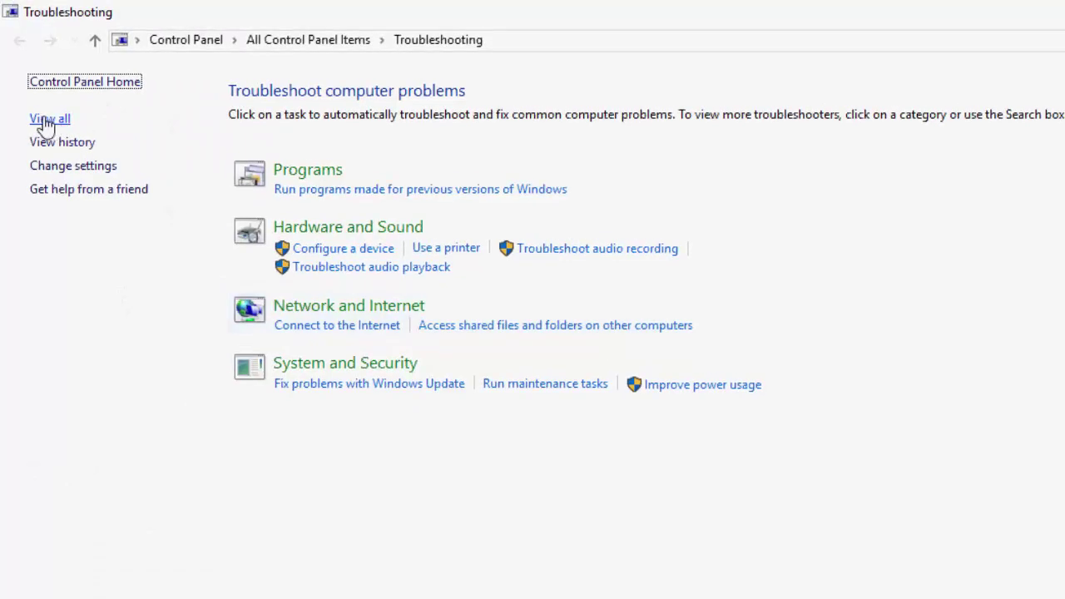
- Run the Windows Store Apps troubleshooter from 'View all', detect problems, then close it
left_click(52, 121)
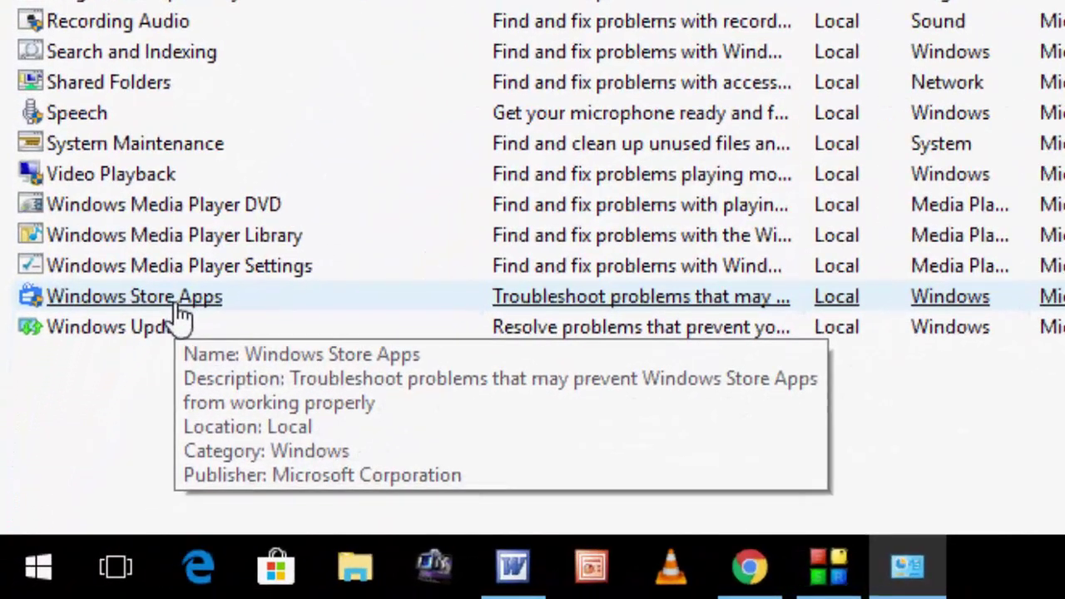
left_click(145, 340)
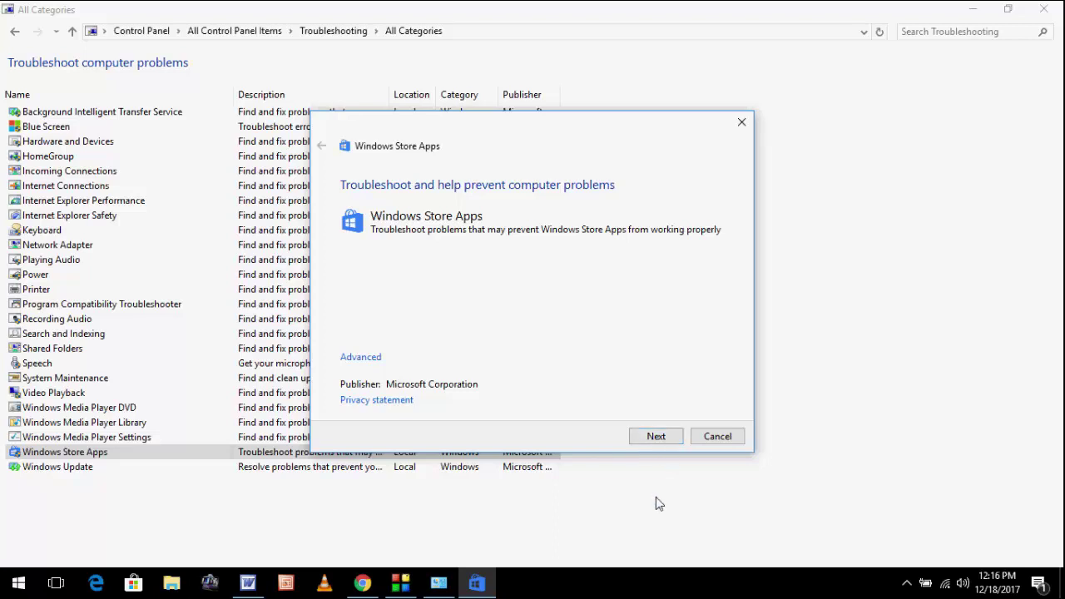
left_click(658, 442)
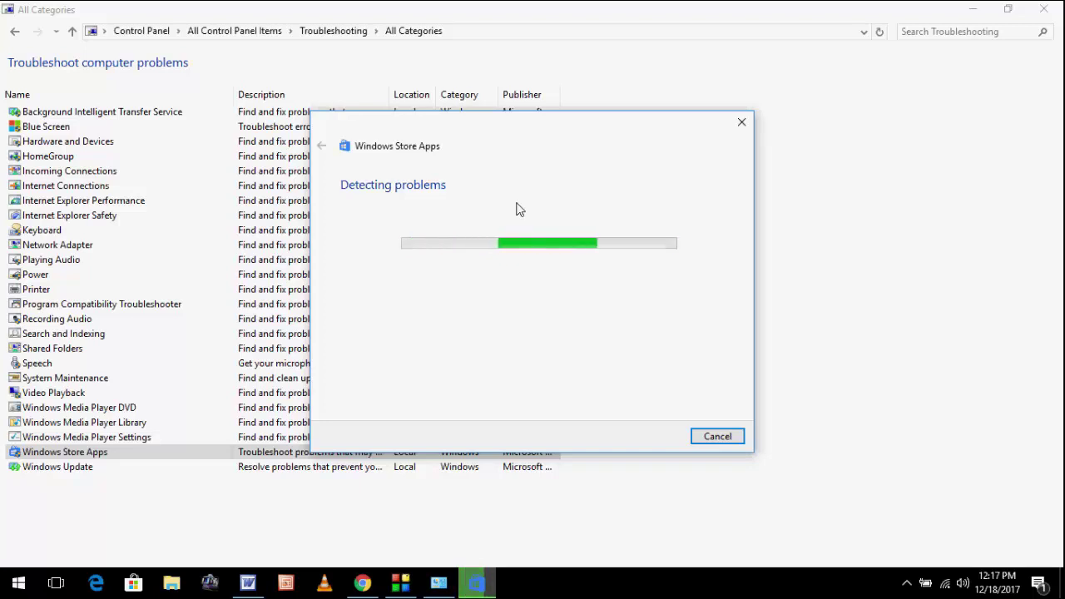
left_click(741, 123)
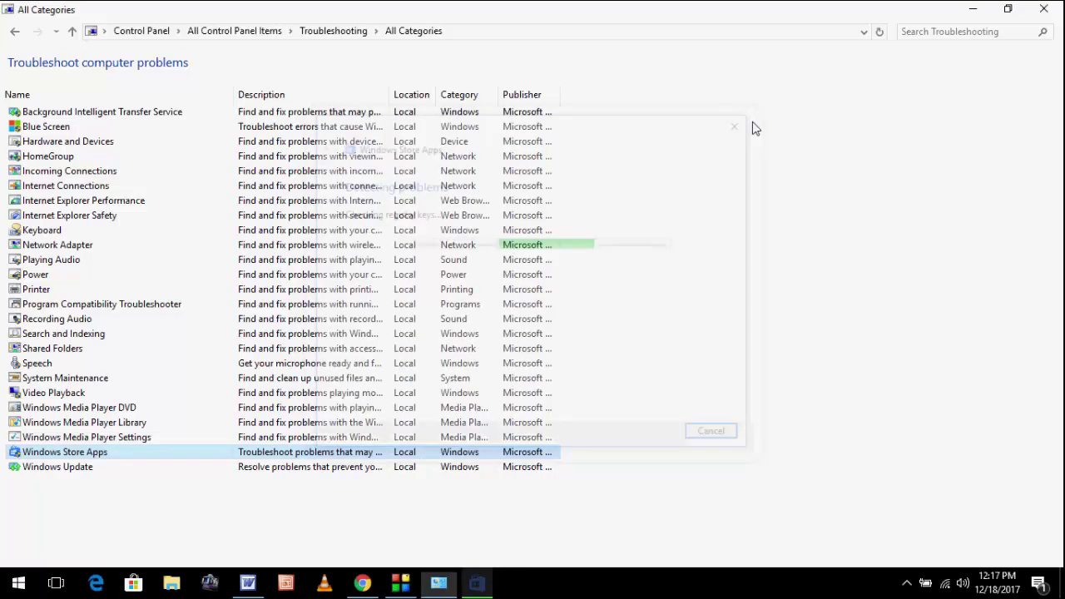
- Close the Control Panel Troubleshooting window
left_click(1043, 9)
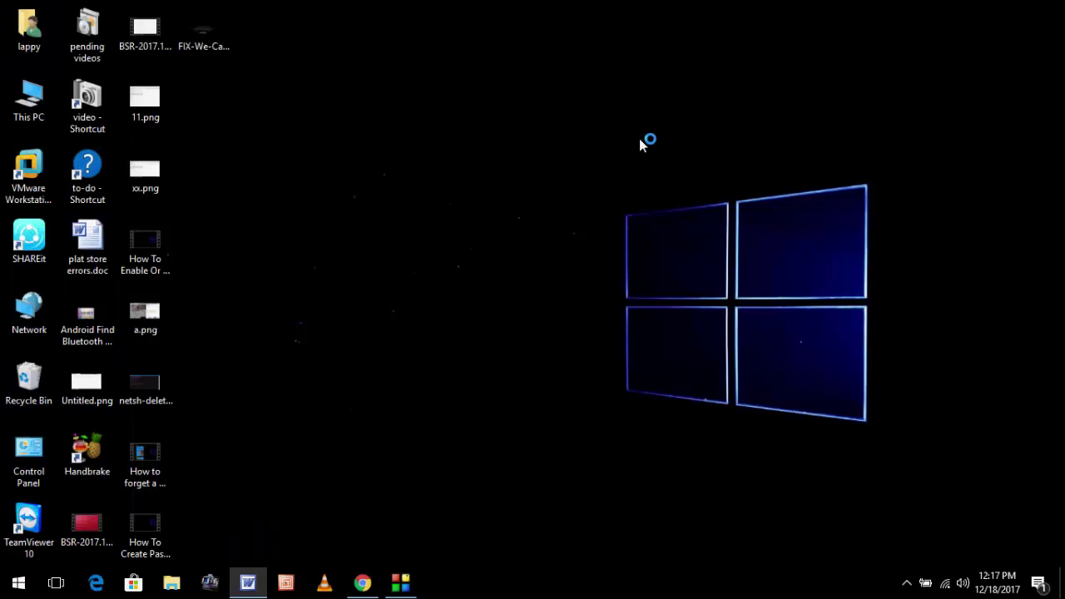